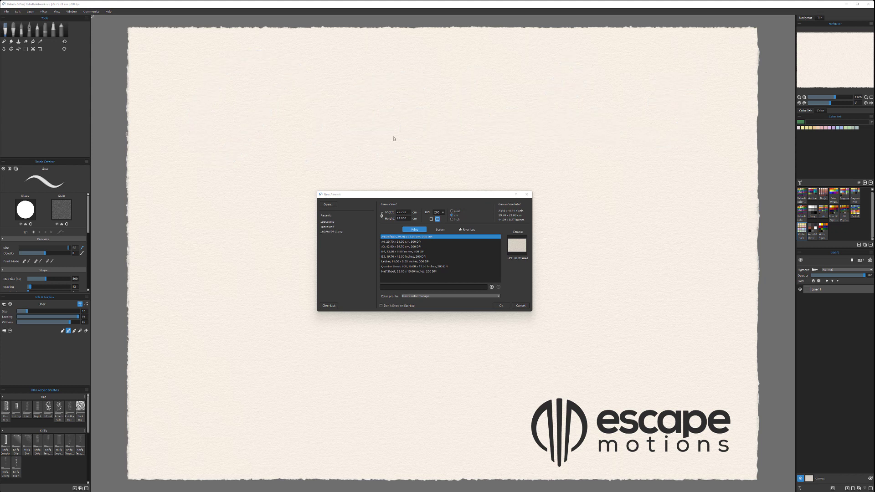
Choose Adobe RGB (1998) as the profile and create the 29.70 x 21.00 cm, 200 DPI artwork
{"action": "left_click_drag", "start_coordinate": [406, 196], "coordinate": [402, 168]}
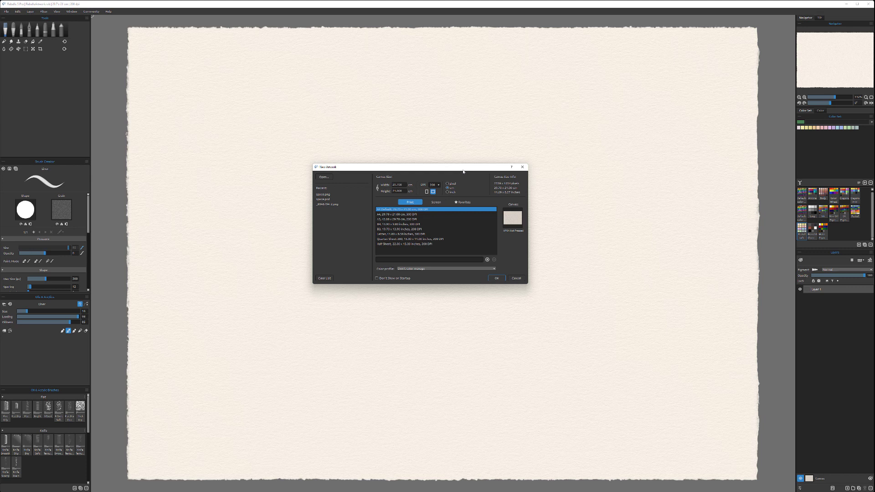
{"action": "mouse_move", "coordinate": [441, 173]}
{"action": "left_mouse_down"}
{"action": "mouse_move", "coordinate": [419, 180]}
{"action": "mouse_move", "coordinate": [443, 178]}
{"action": "left_mouse_up"}
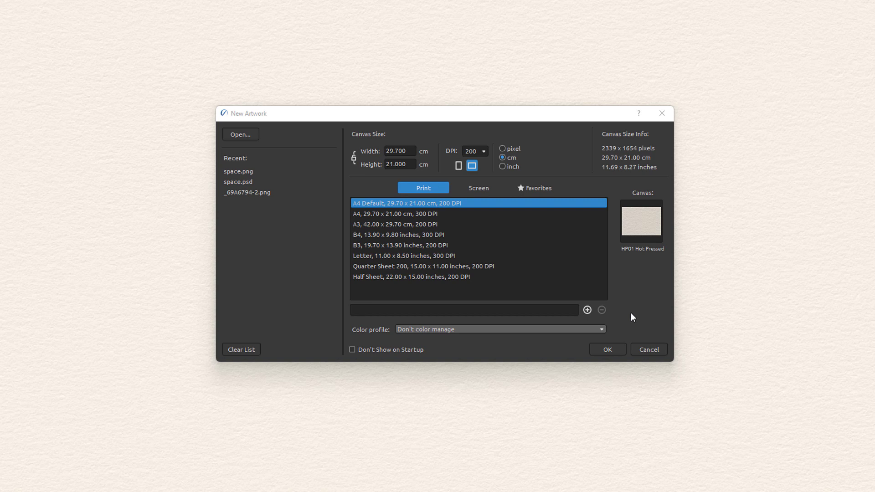
{"action": "left_click", "coordinate": [601, 329]}
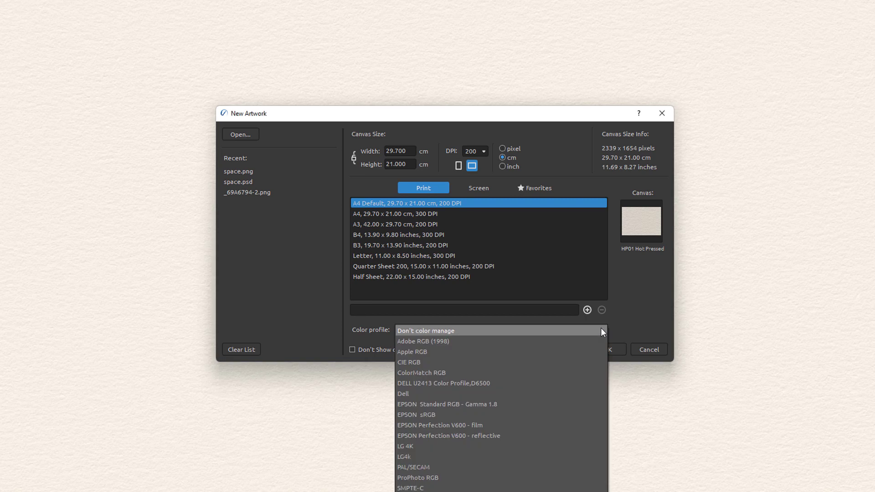
{"action": "left_click", "coordinate": [429, 342]}
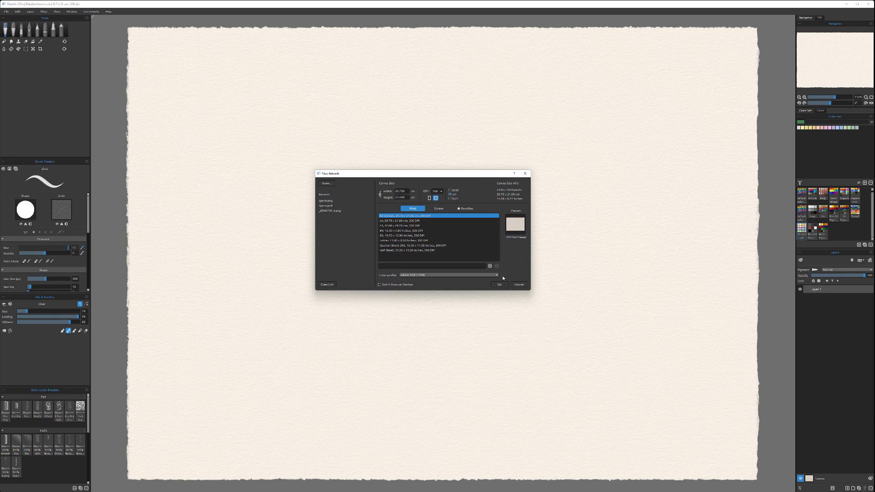
{"action": "left_click", "coordinate": [500, 284]}
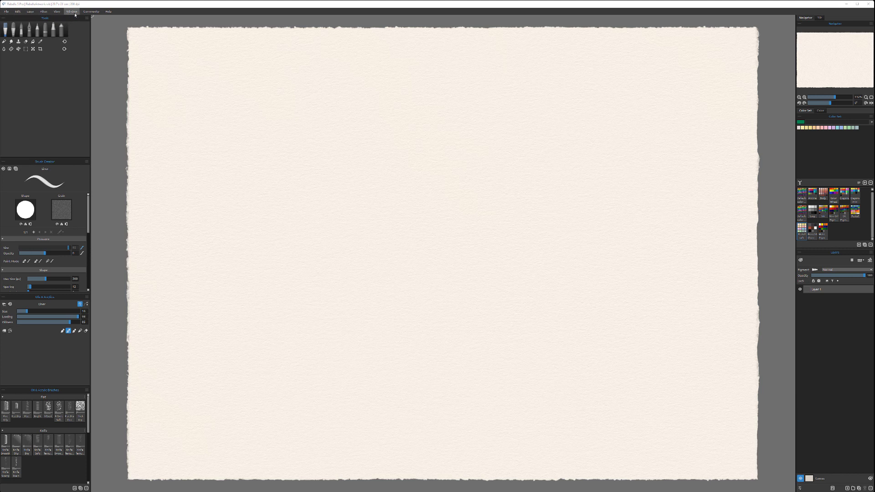
{"action": "left_click", "coordinate": [6, 10]}
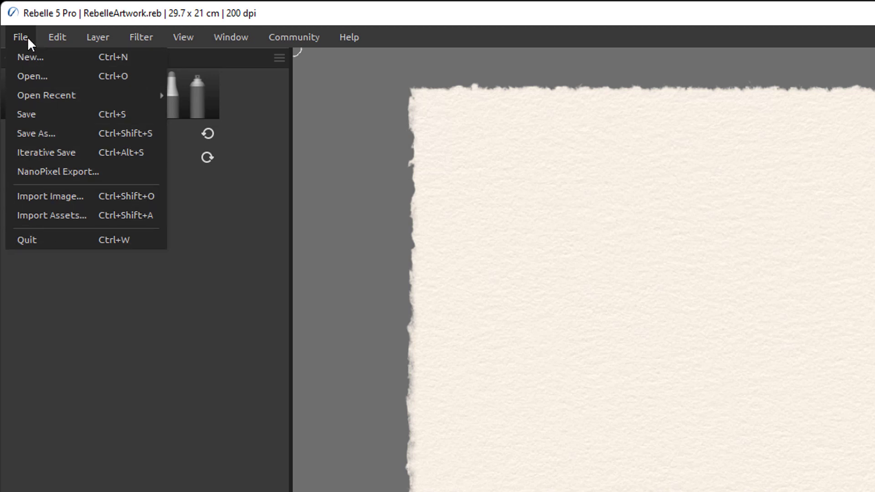
Browse the File, Edit, Layer, Filter, View, Window and Community menus, ending on the Help menu
{"action": "mouse_move", "coordinate": [65, 37]}
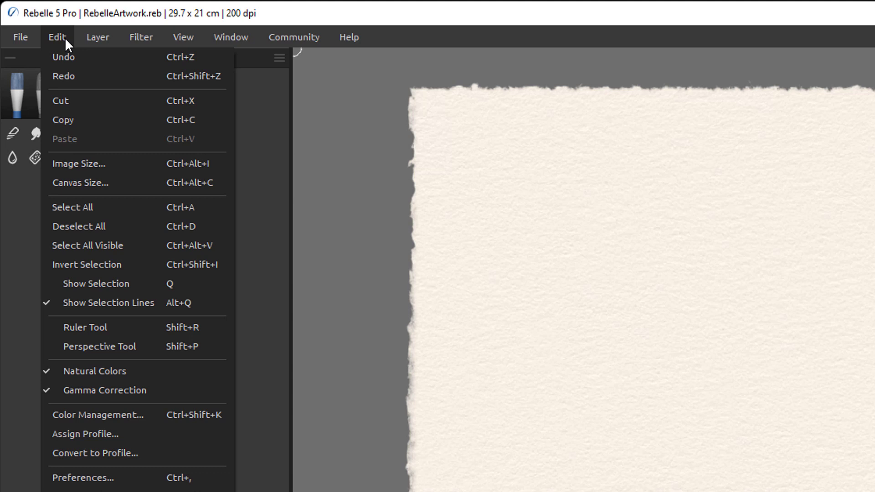
{"action": "mouse_move", "coordinate": [95, 38]}
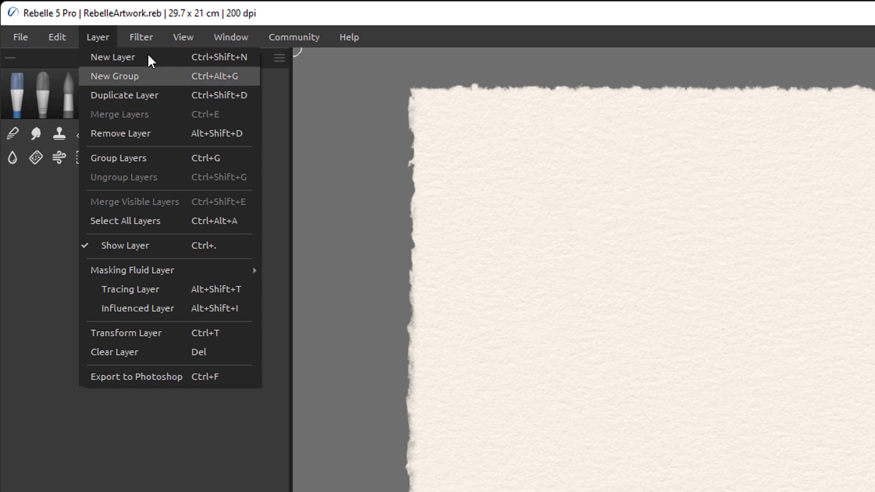
{"action": "mouse_move", "coordinate": [145, 43]}
{"action": "mouse_move", "coordinate": [188, 33]}
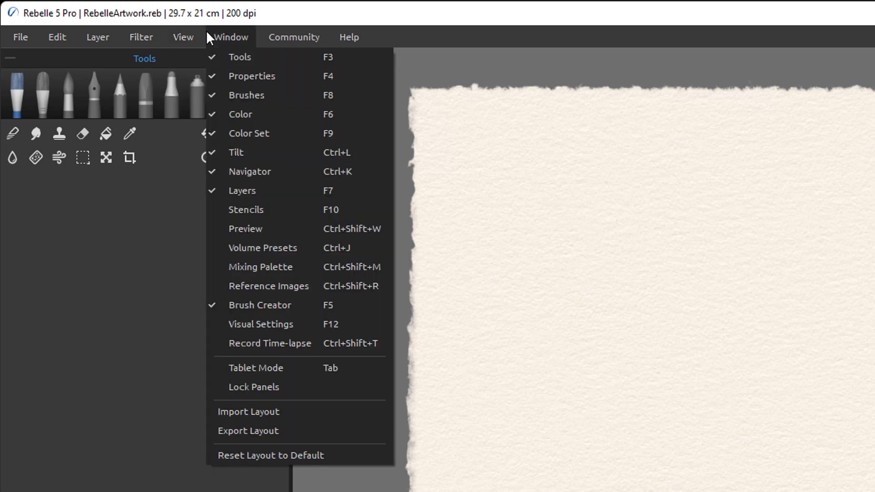
{"action": "key", "text": "Escape"}
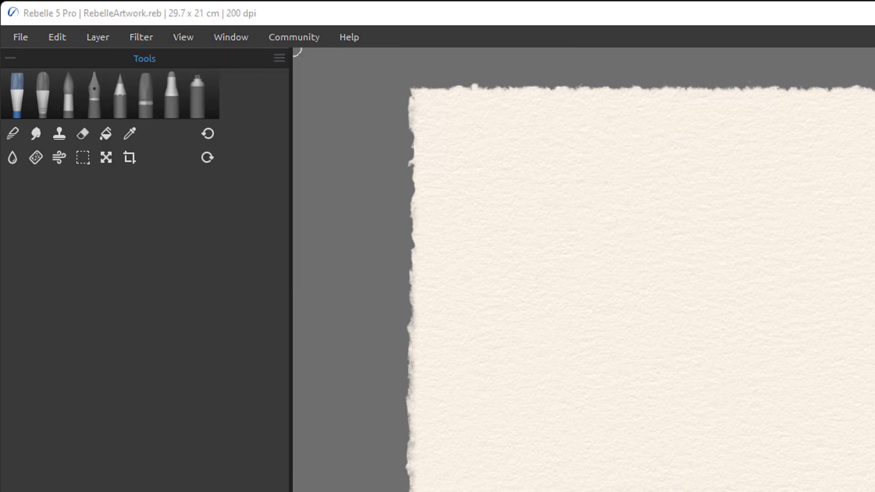
{"action": "left_click", "coordinate": [313, 38]}
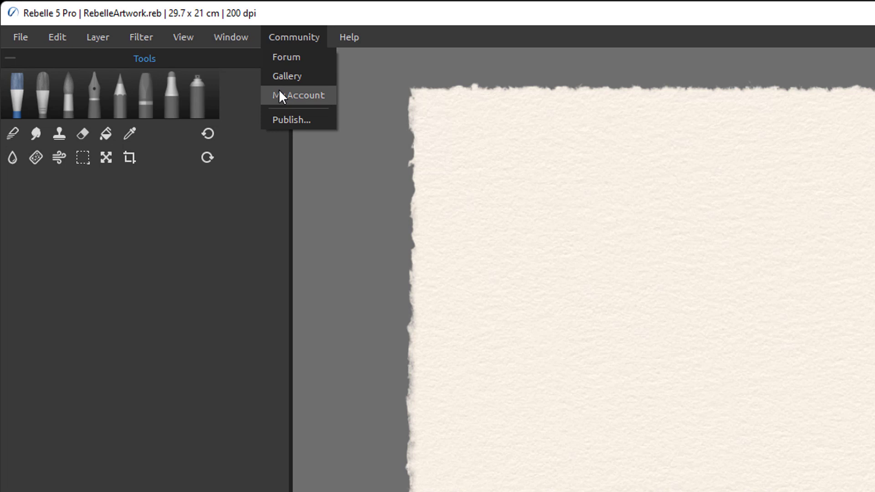
{"action": "mouse_move", "coordinate": [347, 36]}
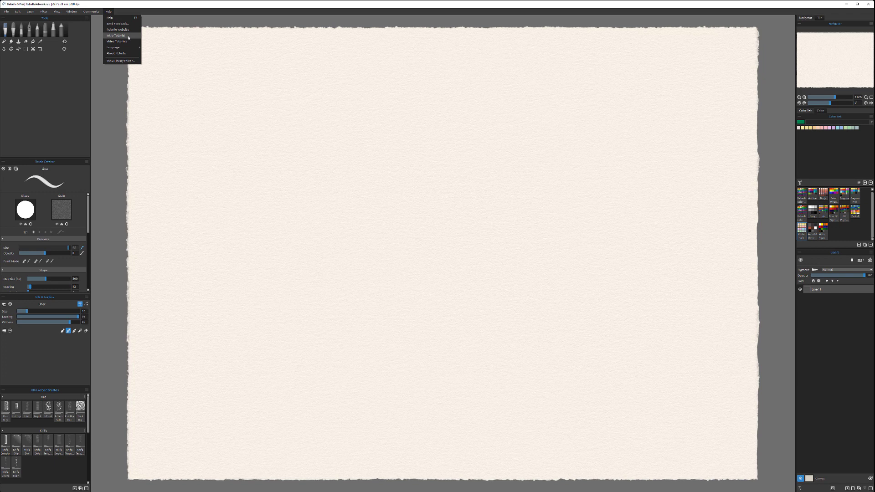
Start the Basics tutorial, page through to 8/10 (Color & Color Set), then close it
{"action": "left_click", "coordinate": [128, 36]}
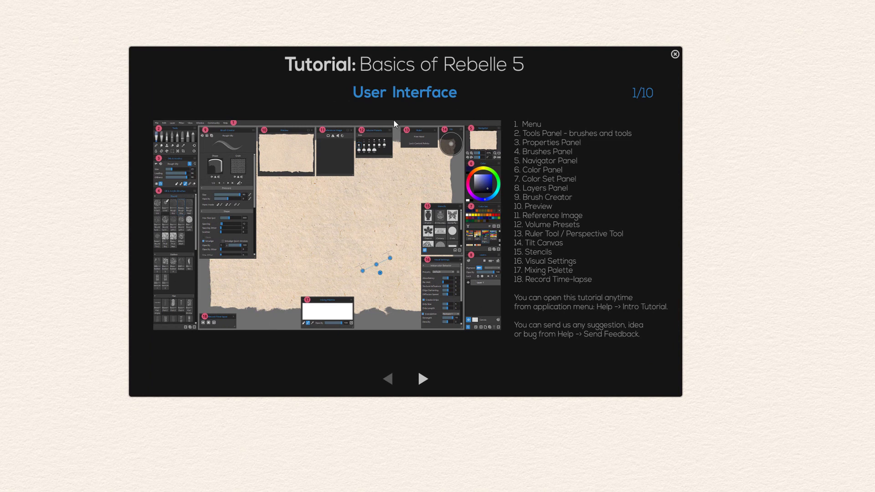
{"action": "left_click", "coordinate": [421, 378]}
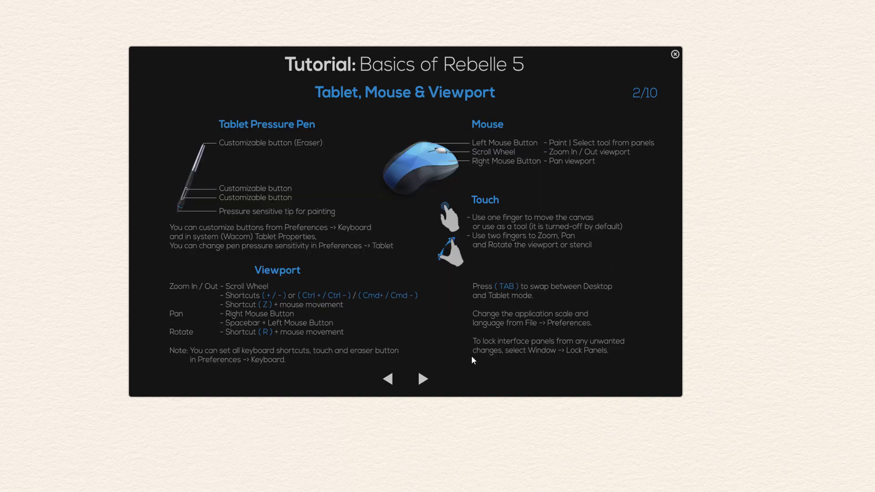
{"action": "left_click", "coordinate": [423, 379]}
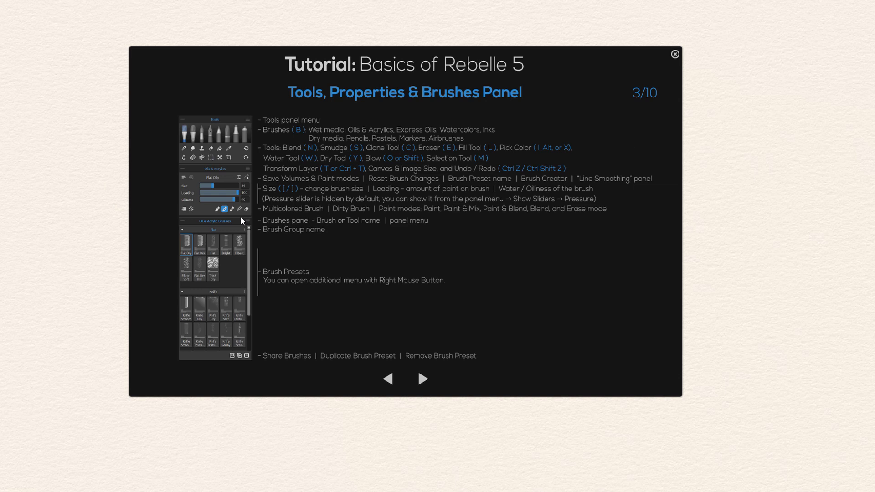
{"action": "left_click", "coordinate": [425, 378]}
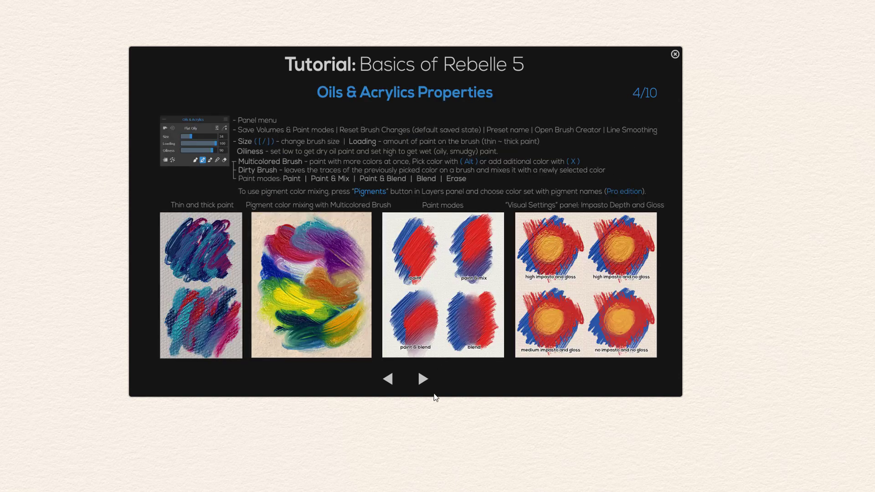
{"action": "left_click", "coordinate": [420, 382]}
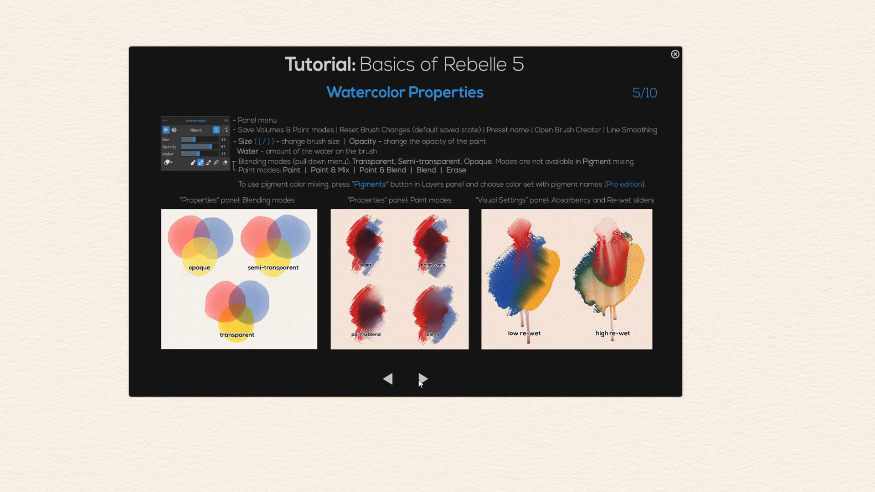
{"action": "left_click", "coordinate": [420, 380]}
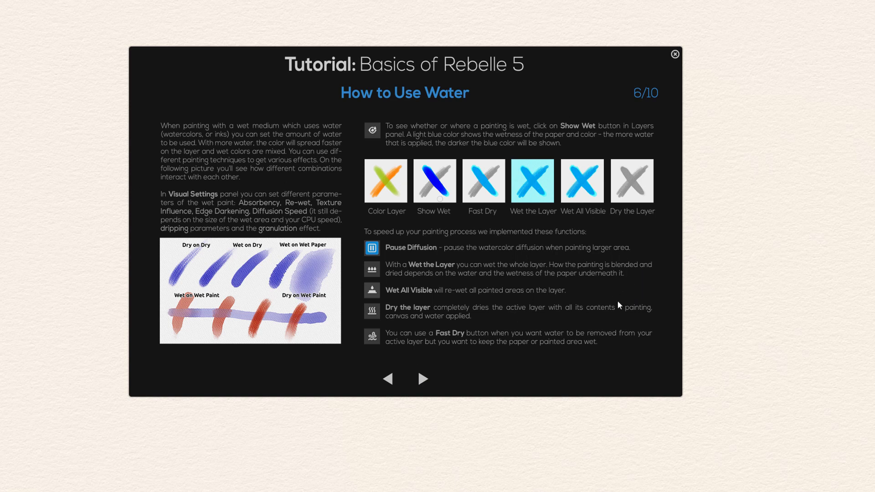
{"action": "left_click", "coordinate": [425, 379]}
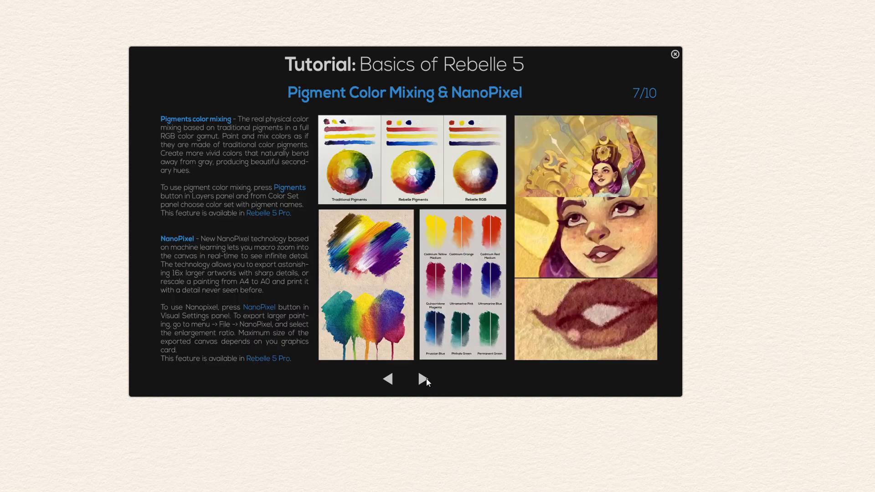
{"action": "left_click", "coordinate": [426, 378]}
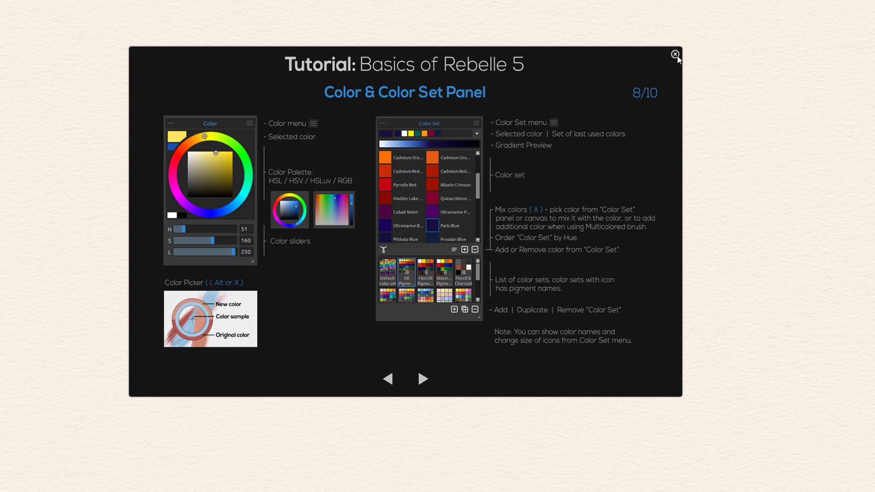
{"action": "left_click", "coordinate": [675, 55]}
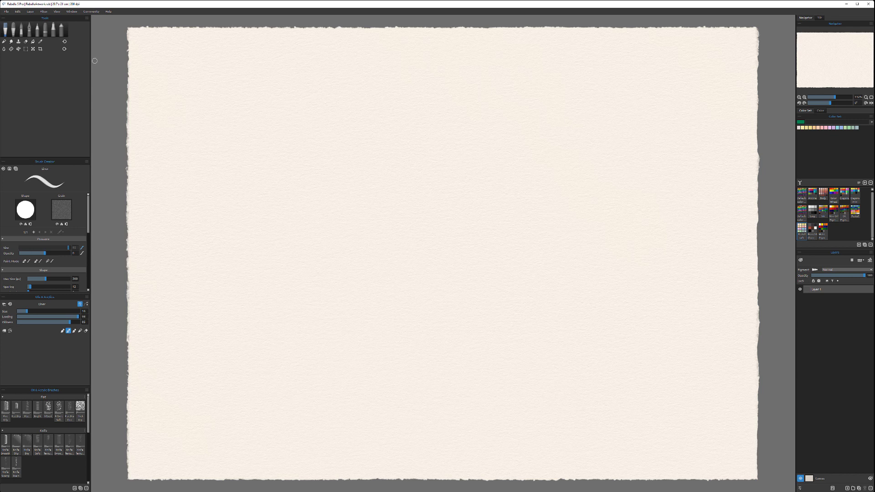
{"action": "left_click", "coordinate": [107, 12]}
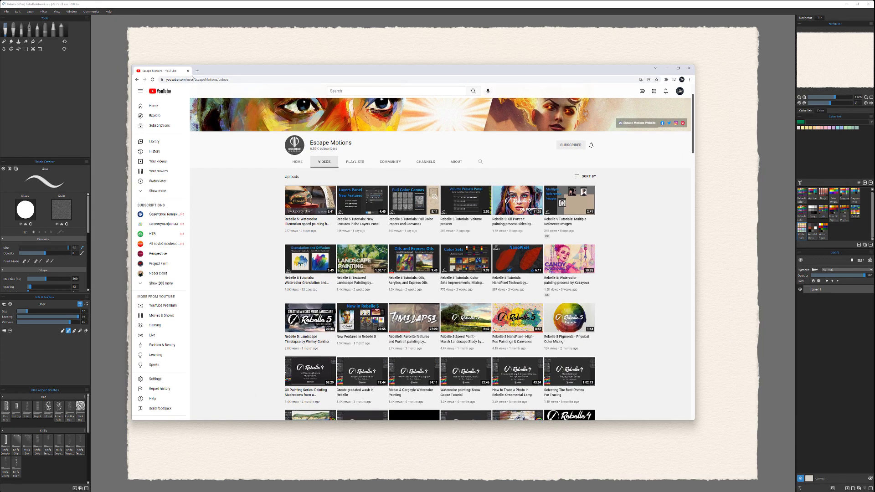
{"action": "left_click", "coordinate": [298, 163]}
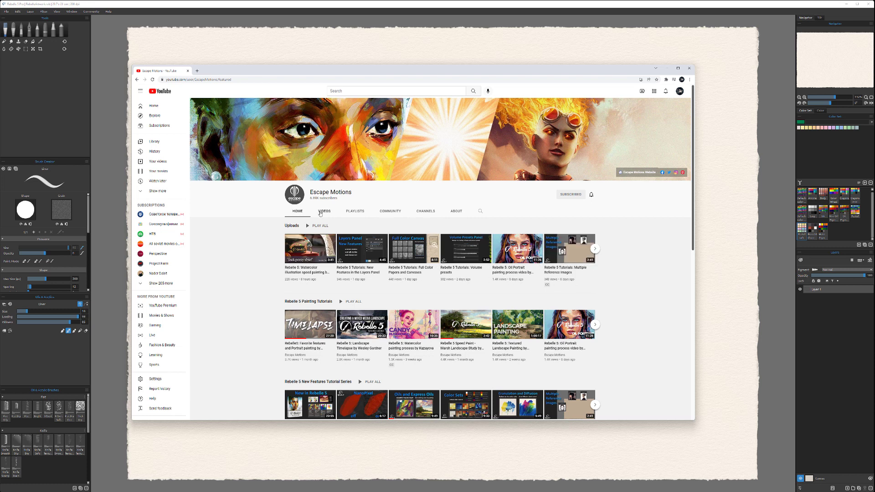
{"action": "left_click", "coordinate": [324, 212]}
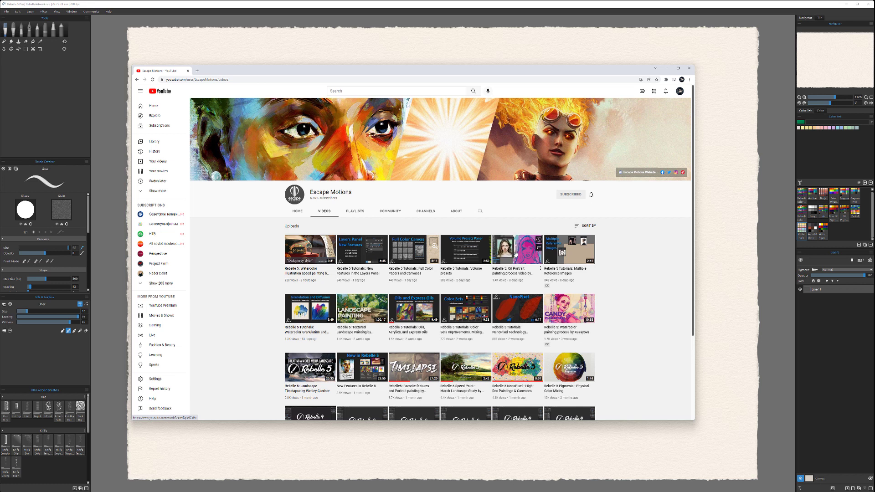
{"action": "left_click", "coordinate": [667, 68]}
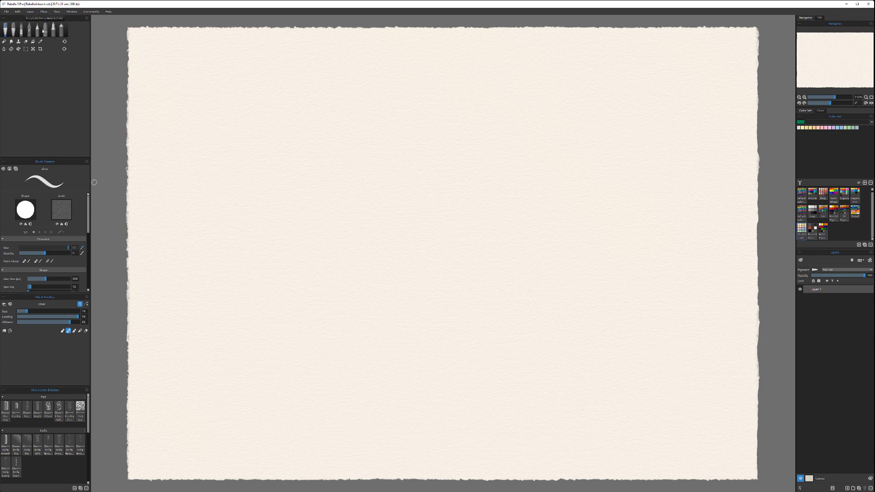
Open Edit > Preferences and scroll the General page showing 10-minute autosave and tooltips
{"action": "left_click", "coordinate": [17, 11]}
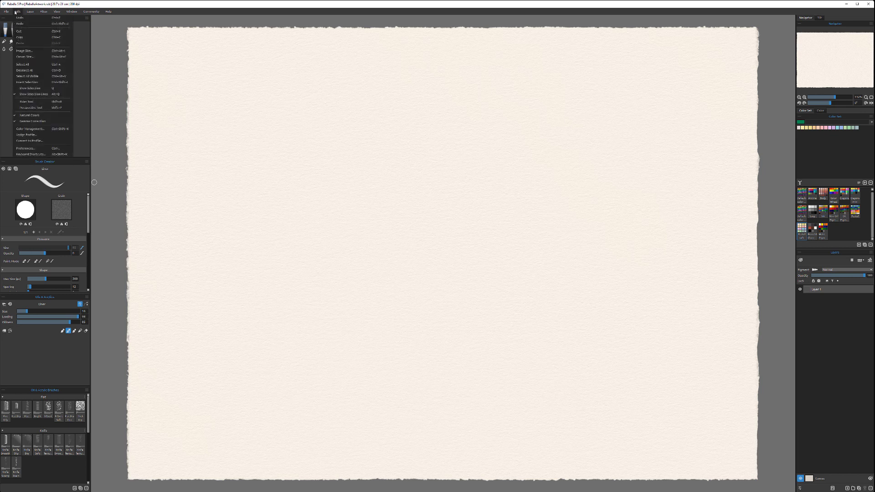
{"action": "left_click", "coordinate": [26, 148]}
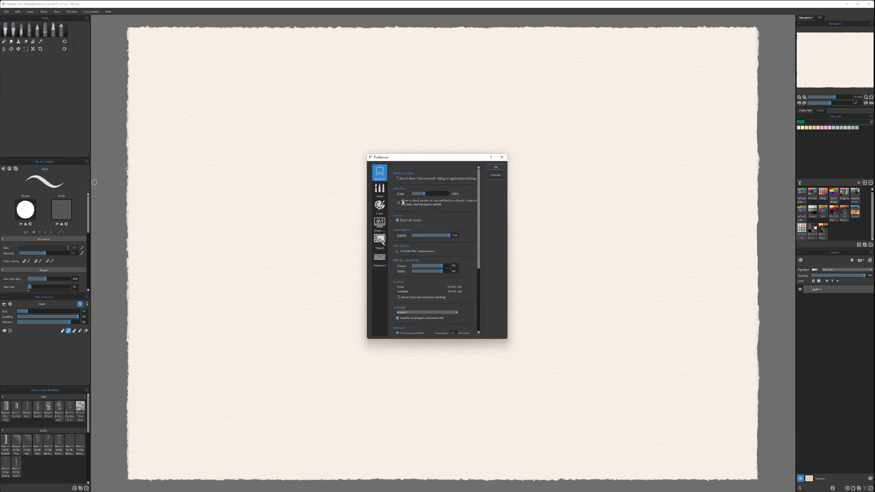
{"action": "scroll", "coordinate": [448, 234], "scroll_direction": "down", "scroll_amount": 3}
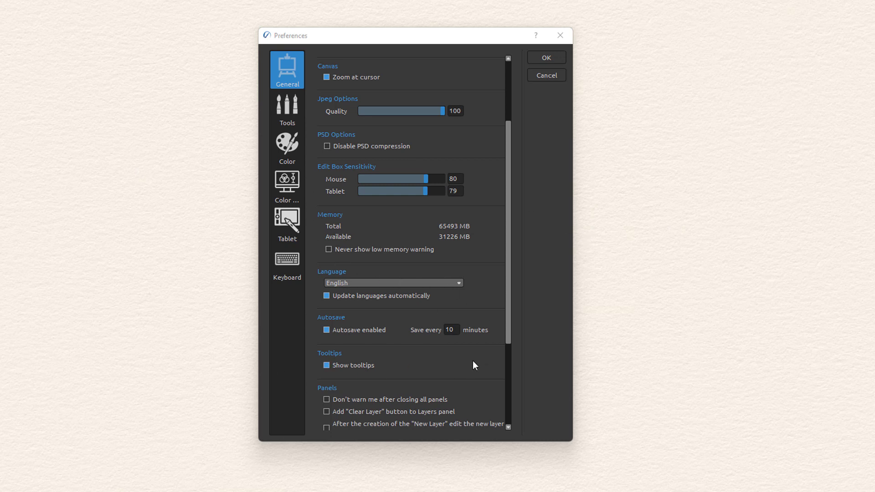
Review Tools, Color and Color Management preferences, keeping Adobe RGB (1998) as the default profile
{"action": "left_click", "coordinate": [289, 112]}
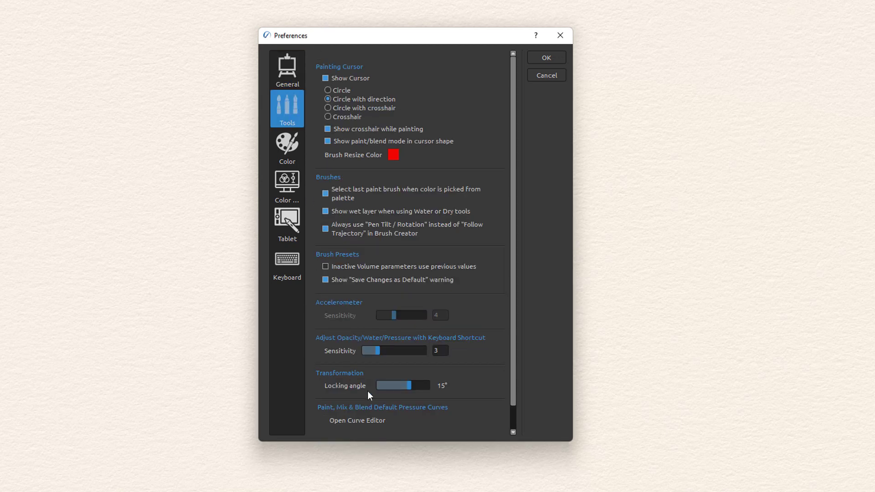
{"action": "scroll", "coordinate": [459, 273], "scroll_direction": "down", "scroll_amount": 1}
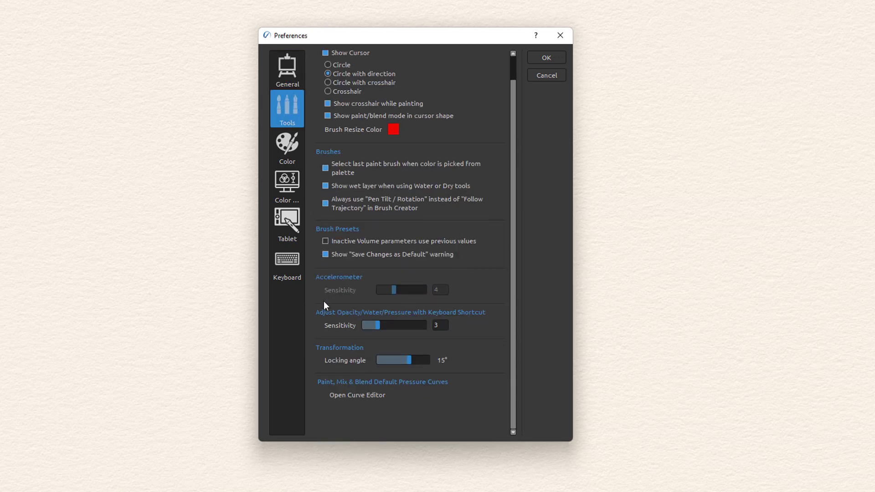
{"action": "left_click", "coordinate": [282, 149]}
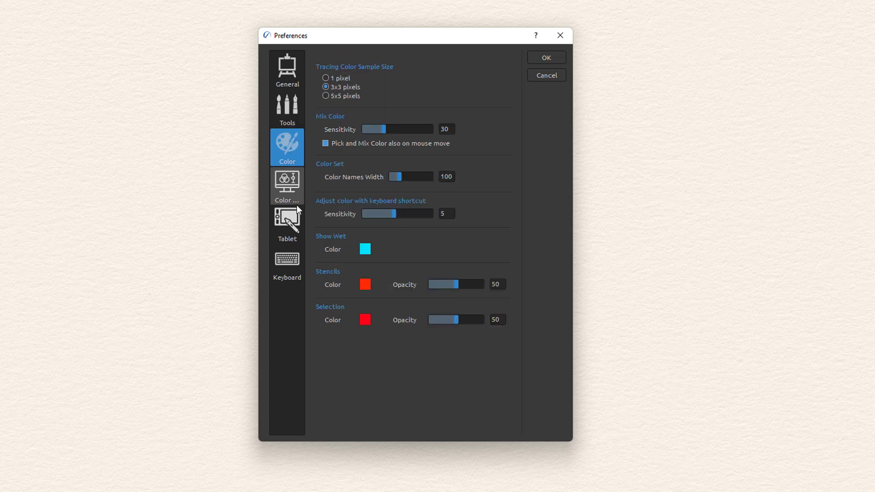
{"action": "left_click", "coordinate": [291, 185]}
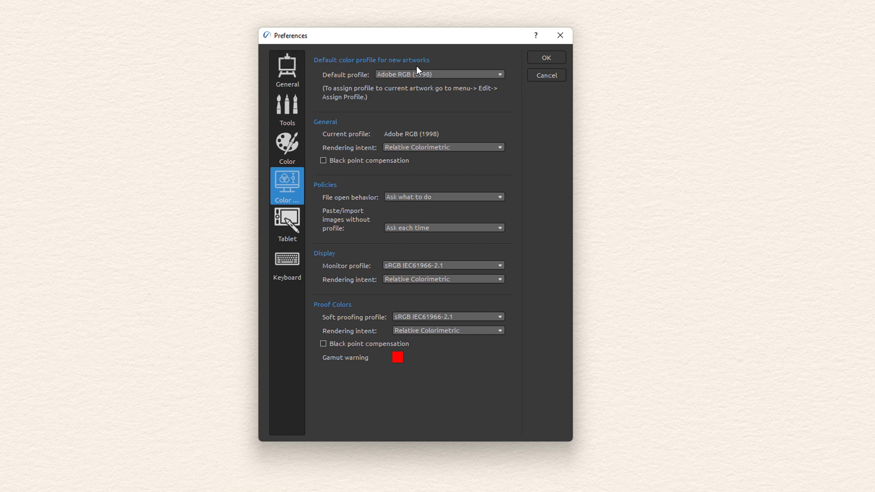
{"action": "left_click", "coordinate": [503, 73]}
{"action": "left_click", "coordinate": [477, 74]}
Look over the Tablet and Keyboard preferences, then accept and close Preferences with OK
{"action": "left_click", "coordinate": [288, 220]}
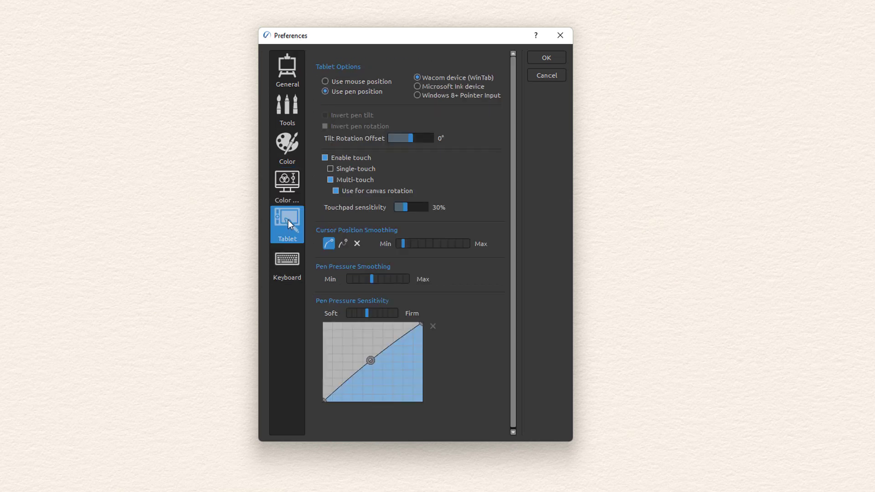
{"action": "left_click", "coordinate": [282, 261]}
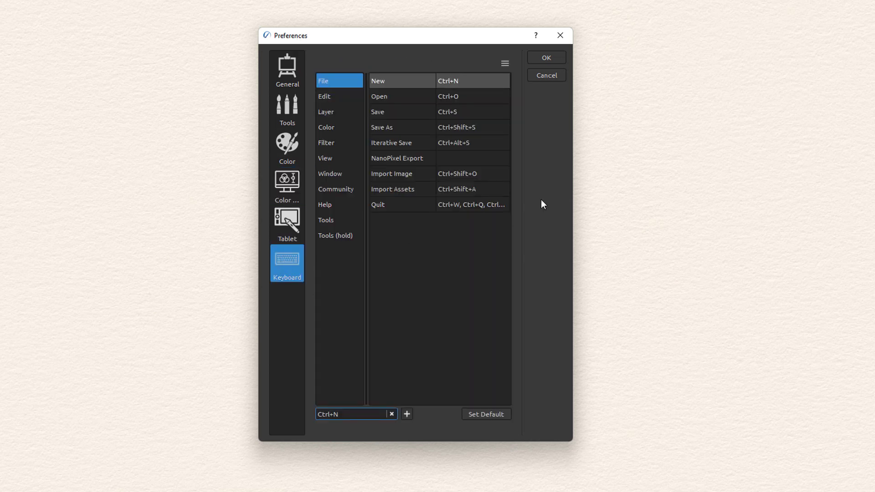
{"action": "left_click", "coordinate": [295, 227]}
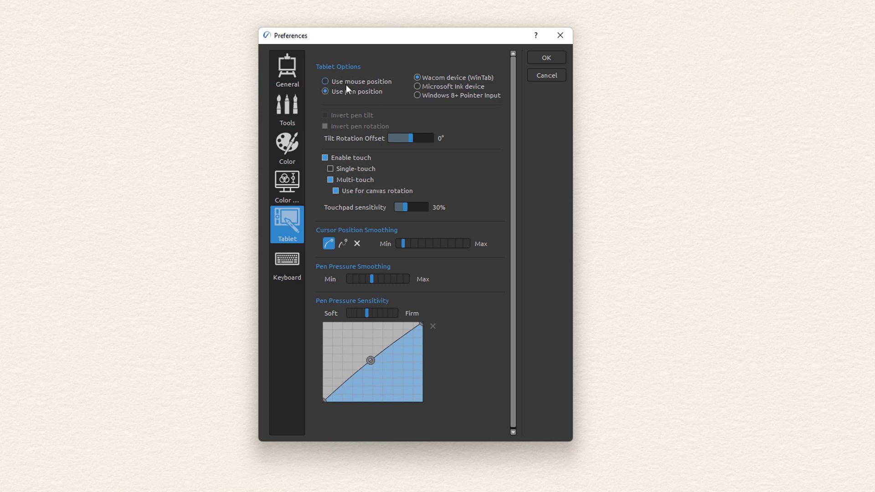
{"action": "left_click", "coordinate": [547, 58]}
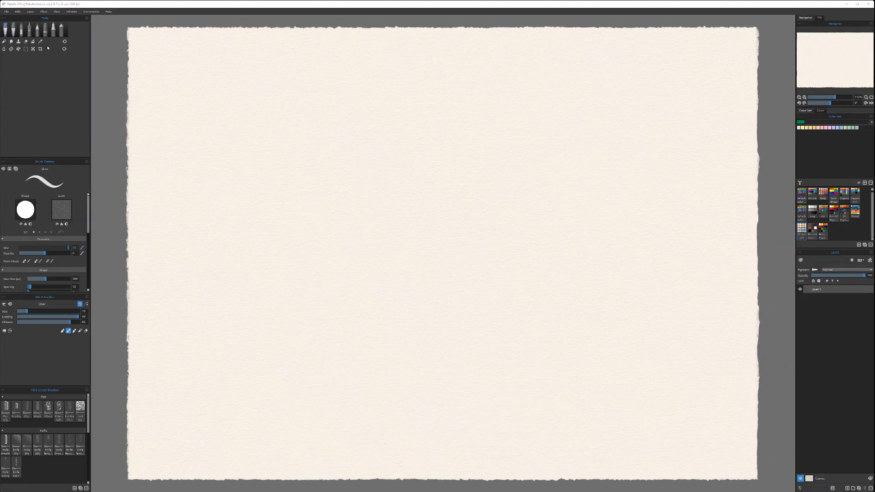
Lay a cluster of six water dabs in the middle of the canvas
{"action": "left_click", "coordinate": [4, 49]}
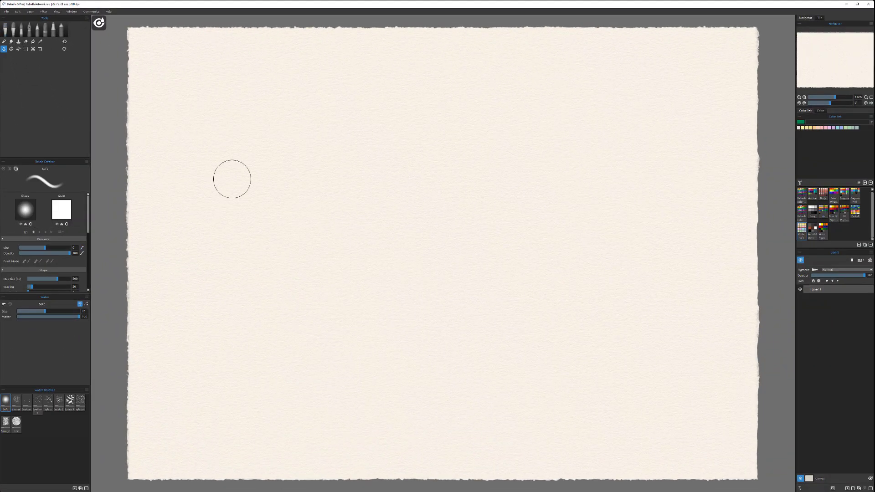
{"action": "left_click", "coordinate": [427, 179]}
{"action": "left_click", "coordinate": [496, 236]}
{"action": "left_click", "coordinate": [498, 182]}
{"action": "left_click", "coordinate": [477, 168]}
{"action": "left_click", "coordinate": [465, 179]}
{"action": "left_click", "coordinate": [478, 209]}
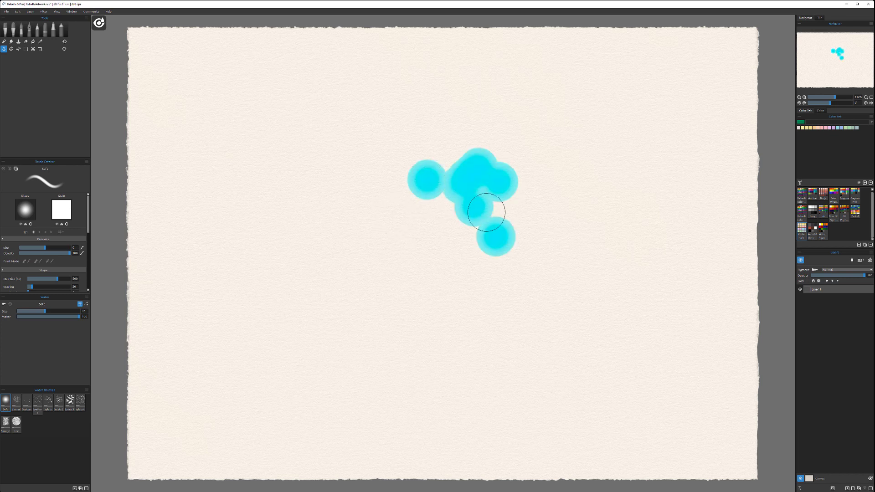
Paint a Watercolor Liner stroke over the cyan dabs, then spatter dry texture across the wash
{"action": "left_click", "coordinate": [20, 31]}
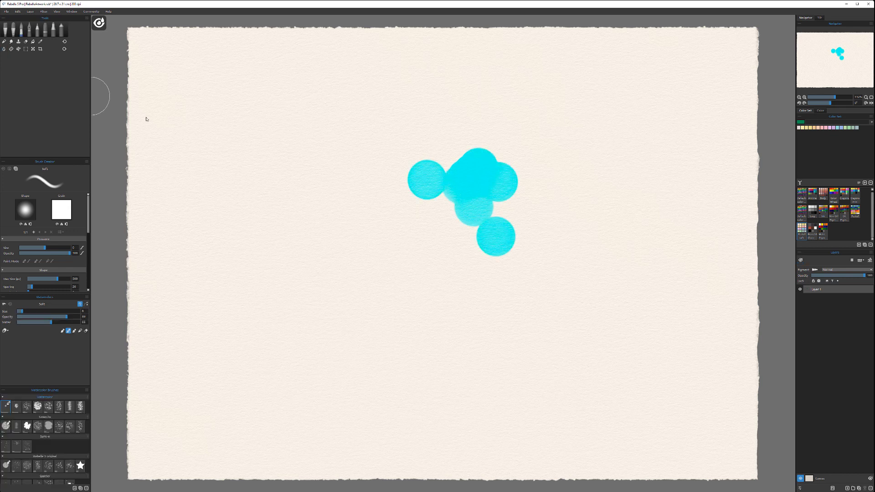
{"action": "key", "text": "Delete"}
{"action": "mouse_move", "coordinate": [461, 203]}
{"action": "left_mouse_down"}
{"action": "mouse_move", "coordinate": [484, 208]}
{"action": "mouse_move", "coordinate": [475, 251]}
{"action": "mouse_move", "coordinate": [481, 236]}
{"action": "mouse_move", "coordinate": [446, 222]}
{"action": "mouse_move", "coordinate": [483, 263]}
{"action": "mouse_move", "coordinate": [466, 245]}
{"action": "mouse_move", "coordinate": [497, 232]}
{"action": "left_mouse_up"}
{"action": "left_click", "coordinate": [4, 48]}
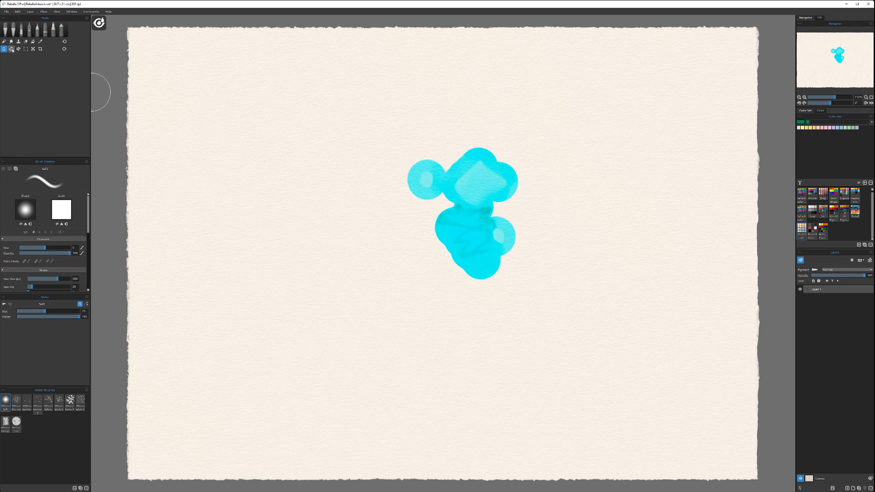
{"action": "left_click", "coordinate": [10, 48]}
{"action": "mouse_move", "coordinate": [465, 215]}
{"action": "left_mouse_down"}
{"action": "mouse_move", "coordinate": [420, 180]}
{"action": "mouse_move", "coordinate": [480, 167]}
{"action": "mouse_move", "coordinate": [499, 175]}
{"action": "mouse_move", "coordinate": [461, 173]}
{"action": "mouse_move", "coordinate": [493, 177]}
{"action": "mouse_move", "coordinate": [519, 197]}
{"action": "mouse_move", "coordinate": [521, 232]}
{"action": "mouse_move", "coordinate": [481, 264]}
{"action": "left_mouse_up"}
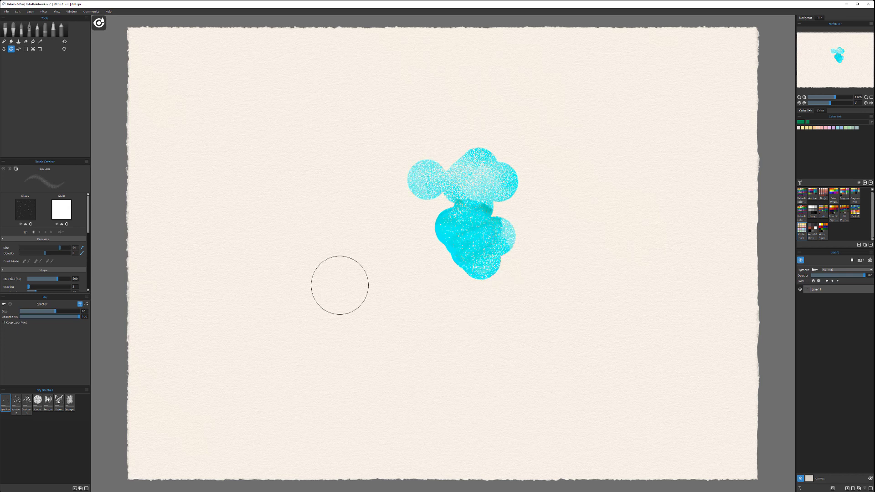
Use the Blow tool to push the wet cyan paint outward into long streaks
{"action": "left_click", "coordinate": [19, 48]}
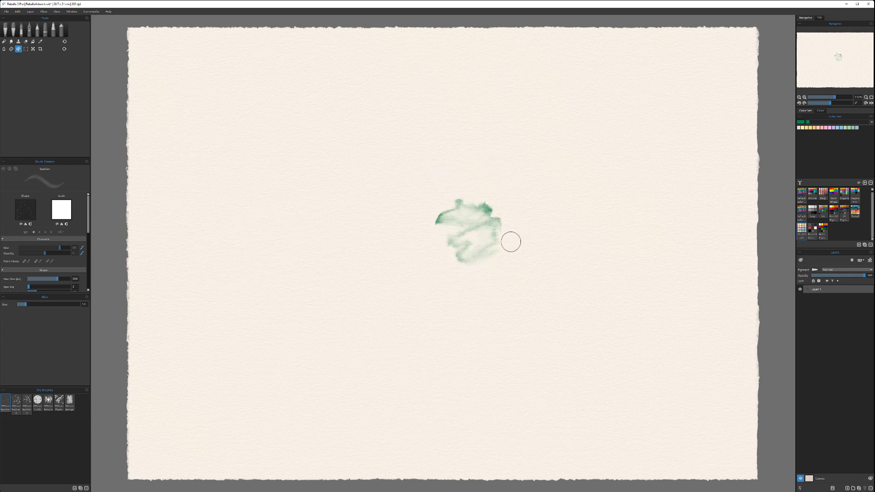
{"action": "mouse_move", "coordinate": [511, 241]}
{"action": "left_mouse_down"}
{"action": "mouse_move", "coordinate": [455, 221]}
{"action": "mouse_move", "coordinate": [481, 236]}
{"action": "mouse_move", "coordinate": [456, 210]}
{"action": "mouse_move", "coordinate": [413, 225]}
{"action": "mouse_move", "coordinate": [432, 227]}
{"action": "mouse_move", "coordinate": [481, 206]}
{"action": "mouse_move", "coordinate": [404, 228]}
{"action": "mouse_move", "coordinate": [471, 225]}
{"action": "mouse_move", "coordinate": [422, 246]}
{"action": "mouse_move", "coordinate": [481, 226]}
{"action": "mouse_move", "coordinate": [440, 255]}
{"action": "mouse_move", "coordinate": [474, 240]}
{"action": "mouse_move", "coordinate": [436, 276]}
{"action": "mouse_move", "coordinate": [483, 231]}
{"action": "mouse_move", "coordinate": [441, 213]}
{"action": "mouse_move", "coordinate": [475, 234]}
{"action": "mouse_move", "coordinate": [456, 204]}
{"action": "mouse_move", "coordinate": [471, 234]}
{"action": "mouse_move", "coordinate": [486, 204]}
{"action": "mouse_move", "coordinate": [482, 218]}
{"action": "mouse_move", "coordinate": [493, 208]}
{"action": "mouse_move", "coordinate": [480, 221]}
{"action": "mouse_move", "coordinate": [428, 221]}
{"action": "mouse_move", "coordinate": [452, 221]}
{"action": "mouse_move", "coordinate": [428, 231]}
{"action": "mouse_move", "coordinate": [435, 231]}
{"action": "mouse_move", "coordinate": [418, 251]}
{"action": "mouse_move", "coordinate": [453, 237]}
{"action": "mouse_move", "coordinate": [412, 254]}
{"action": "mouse_move", "coordinate": [465, 245]}
{"action": "mouse_move", "coordinate": [440, 295]}
{"action": "mouse_move", "coordinate": [479, 247]}
{"action": "mouse_move", "coordinate": [502, 263]}
{"action": "mouse_move", "coordinate": [496, 245]}
{"action": "left_mouse_up"}
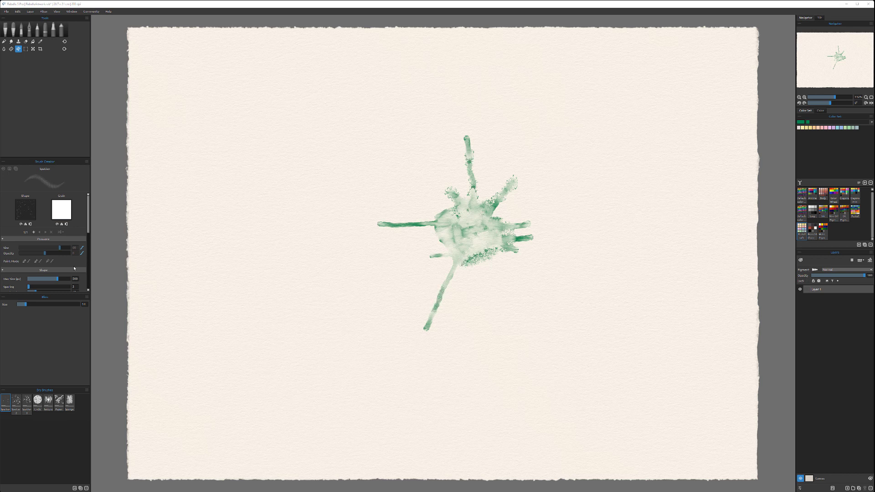
Adjust the Brush Creator panel via the Window menu, then select Water to reveal wet areas in teal
{"action": "left_click", "coordinate": [71, 13]}
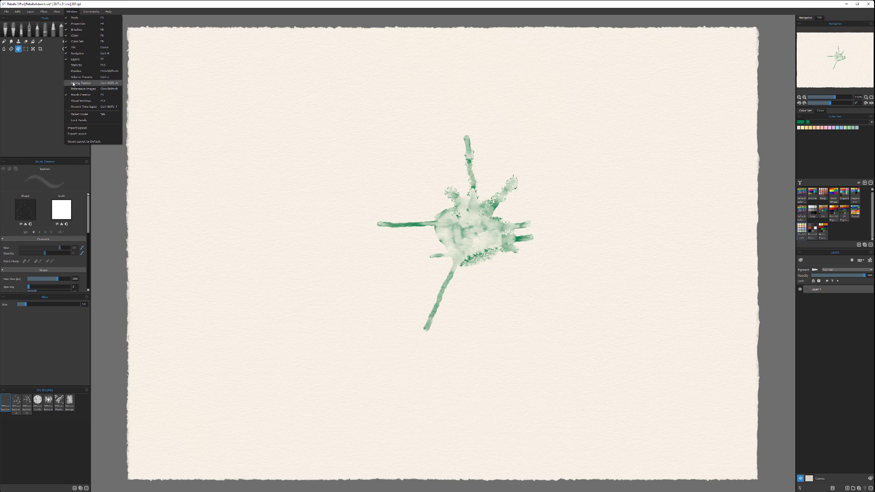
{"action": "mouse_move", "coordinate": [67, 164]}
{"action": "left_mouse_down"}
{"action": "mouse_move", "coordinate": [328, 154]}
{"action": "mouse_move", "coordinate": [334, 140]}
{"action": "mouse_move", "coordinate": [241, 42]}
{"action": "mouse_move", "coordinate": [378, 171]}
{"action": "mouse_move", "coordinate": [68, 219]}
{"action": "mouse_move", "coordinate": [77, 176]}
{"action": "left_mouse_up"}
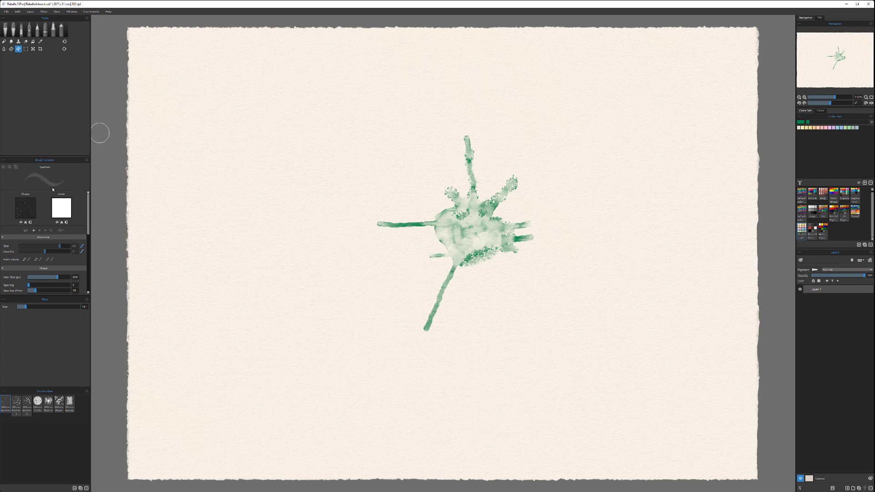
{"action": "mouse_move", "coordinate": [54, 161]}
{"action": "left_mouse_down"}
{"action": "mouse_move", "coordinate": [99, 167]}
{"action": "mouse_move", "coordinate": [56, 181]}
{"action": "mouse_move", "coordinate": [57, 210]}
{"action": "left_mouse_up"}
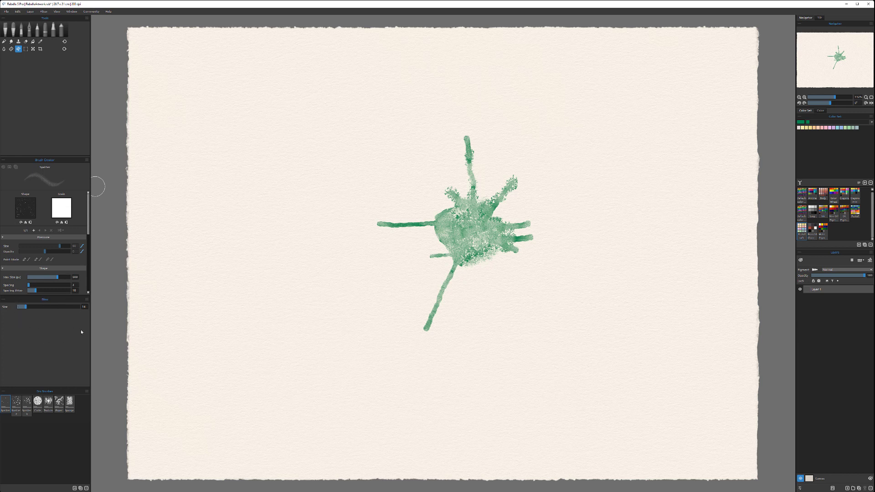
{"action": "left_click", "coordinate": [4, 49]}
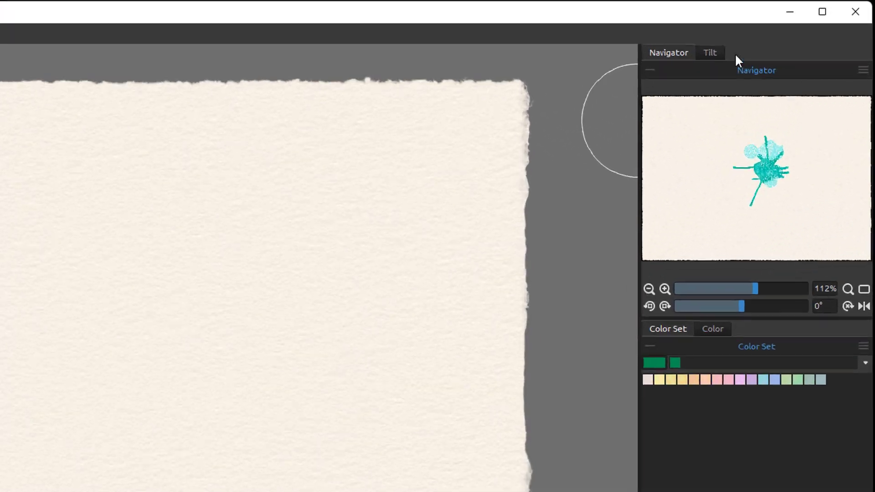
{"action": "left_click", "coordinate": [709, 52]}
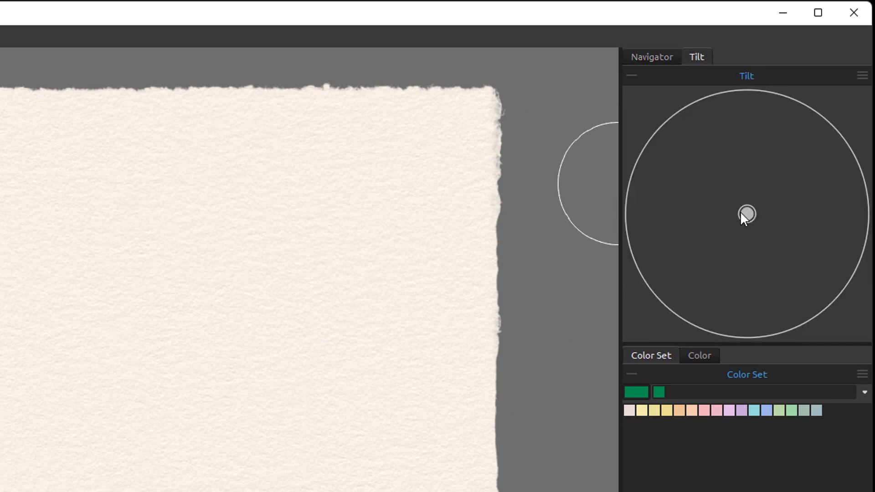
{"action": "left_click", "coordinate": [662, 59]}
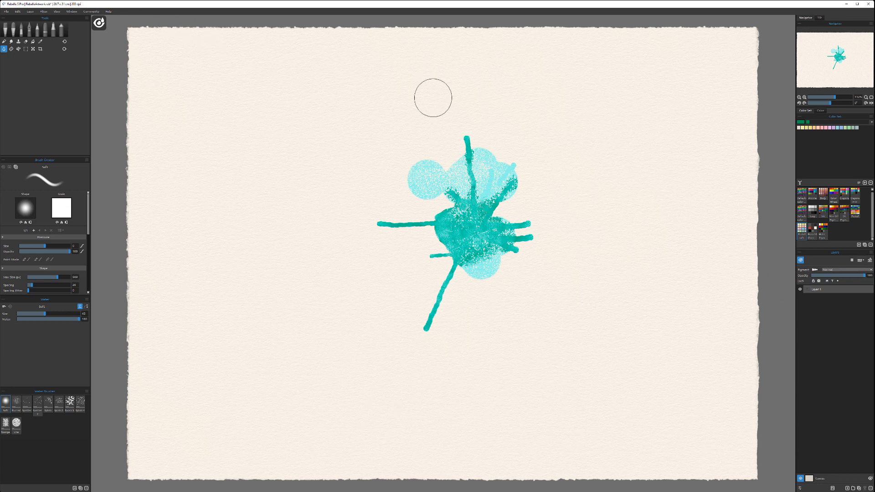
Show Window > Reference Images, enlarge the panel, and dock it alongside the other panels
{"action": "left_click", "coordinate": [74, 12]}
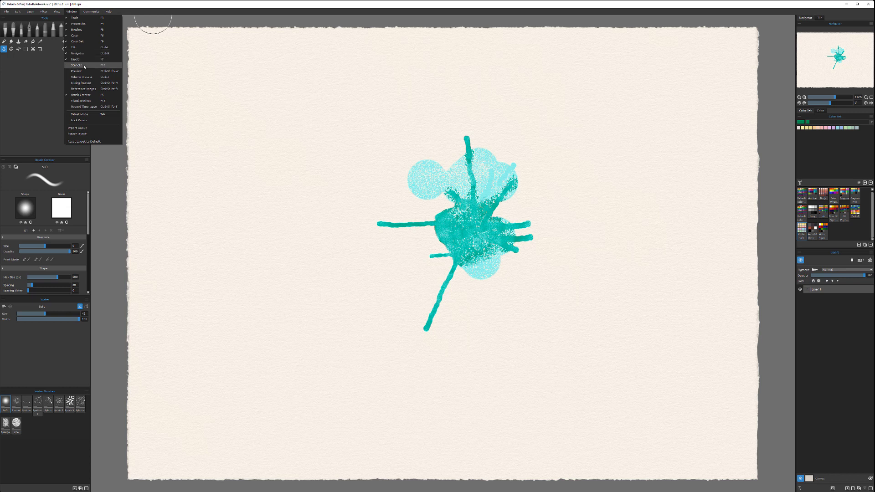
{"action": "left_click", "coordinate": [88, 90]}
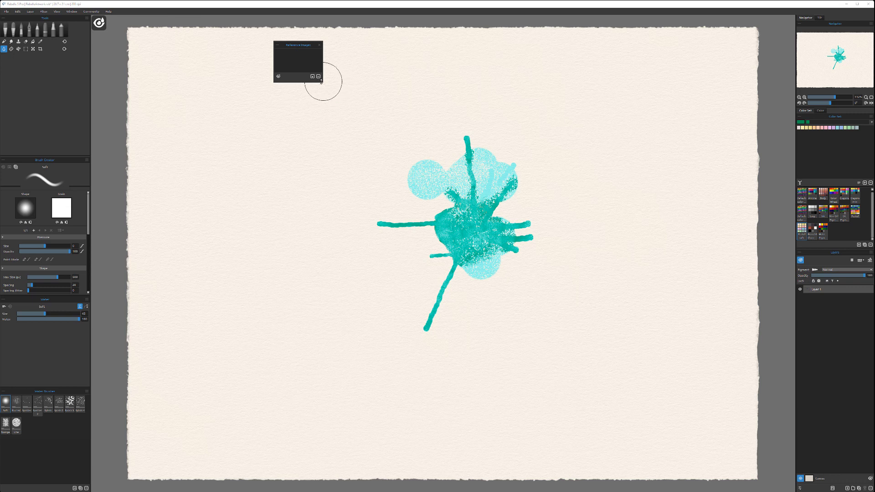
{"action": "left_click_drag", "start_coordinate": [322, 81], "coordinate": [448, 208]}
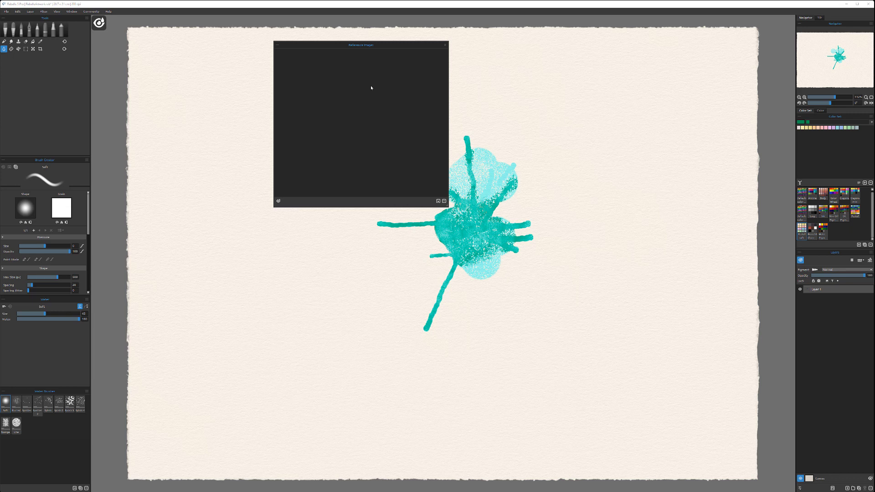
{"action": "left_click_drag", "start_coordinate": [355, 45], "coordinate": [811, 95]}
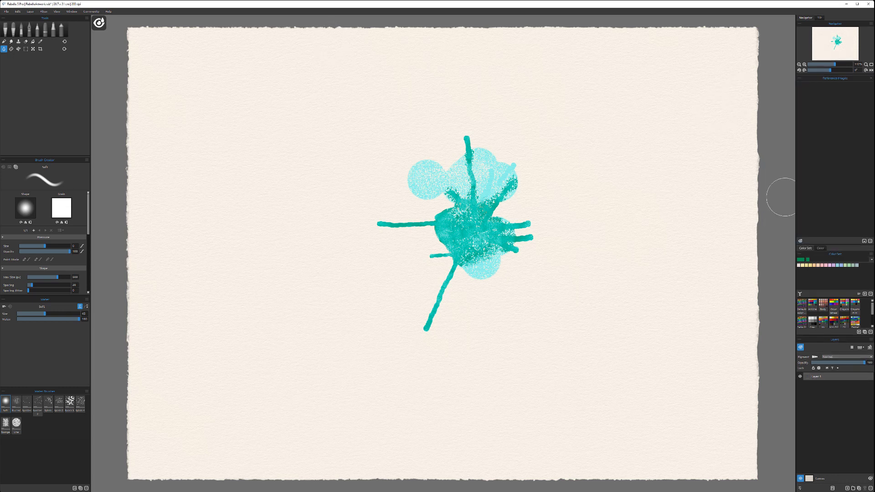
Paint green and light-teal zigzags by the splash's upper-right branch using the Watercolor Liner brush
{"action": "left_click_drag", "start_coordinate": [848, 245], "coordinate": [848, 159]}
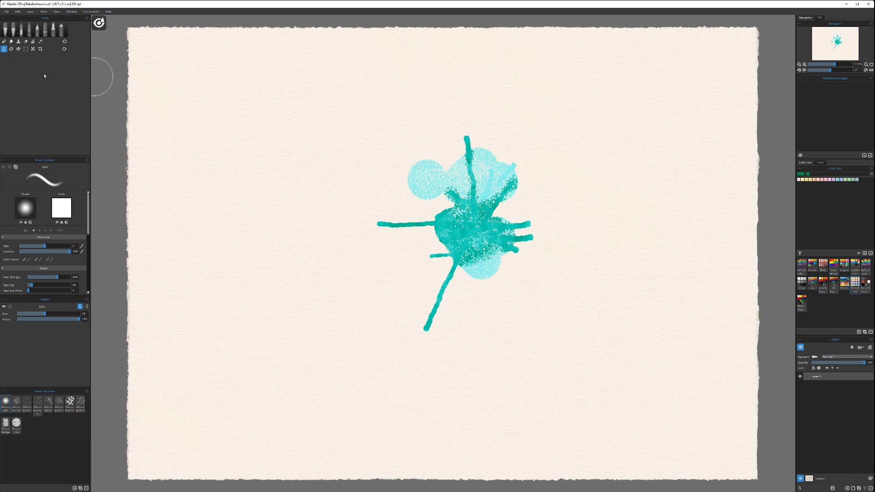
{"action": "left_click", "coordinate": [21, 31]}
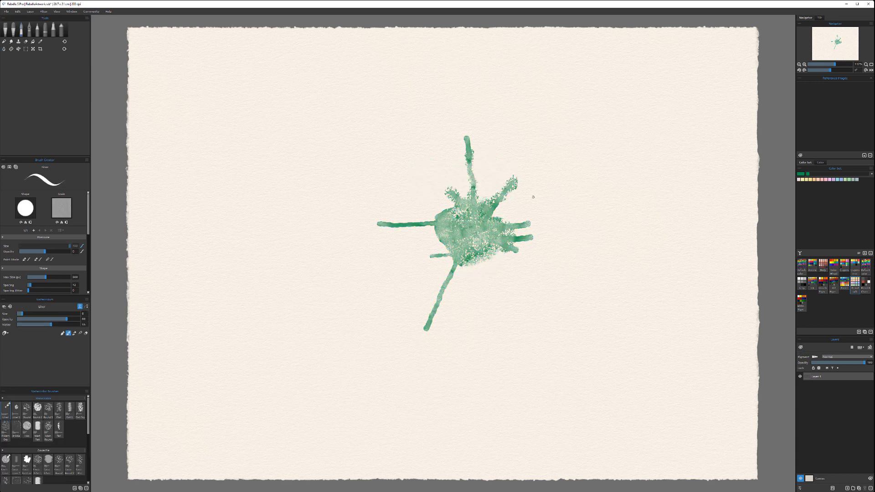
{"action": "left_click_drag", "start_coordinate": [497, 209], "coordinate": [516, 211]}
{"action": "left_click", "coordinate": [837, 180]}
{"action": "mouse_move", "coordinate": [495, 188]}
{"action": "left_mouse_down"}
{"action": "mouse_move", "coordinate": [520, 170]}
{"action": "mouse_move", "coordinate": [503, 180]}
{"action": "mouse_move", "coordinate": [514, 164]}
{"action": "mouse_move", "coordinate": [497, 169]}
{"action": "mouse_move", "coordinate": [528, 155]}
{"action": "left_mouse_up"}
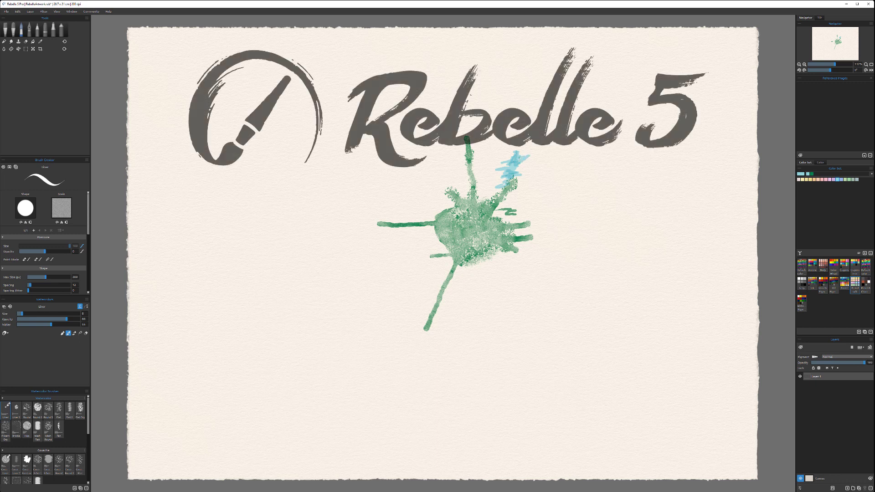